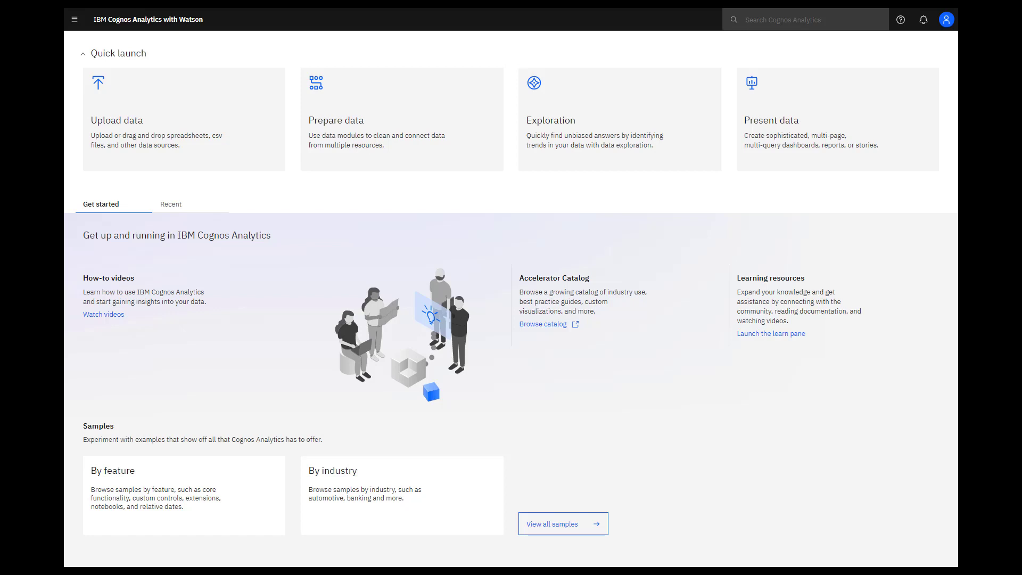
# Create a new report based on the 2 rows template
pyautogui.click(798, 119)
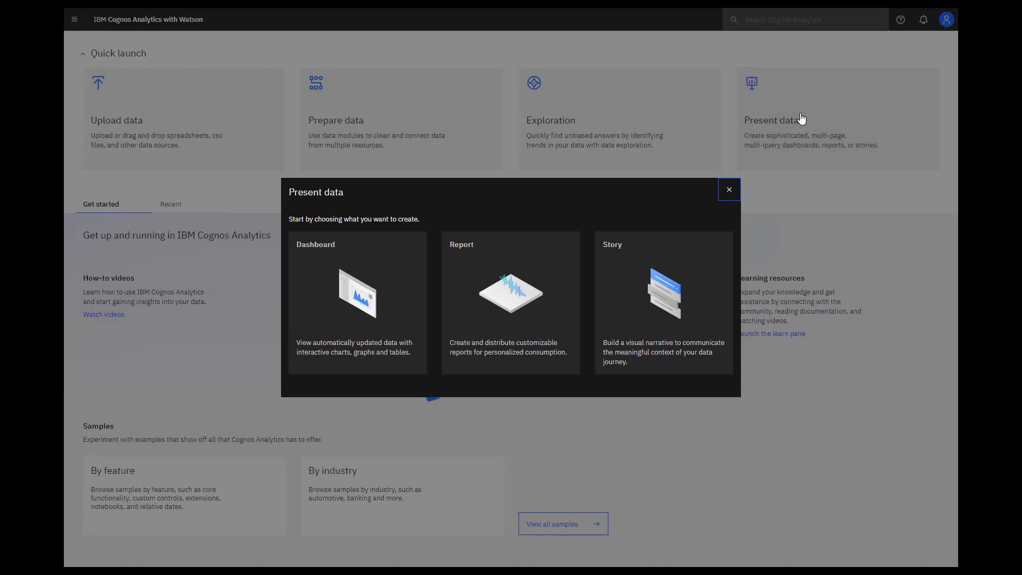
pyautogui.click(523, 280)
pyautogui.click(175, 365)
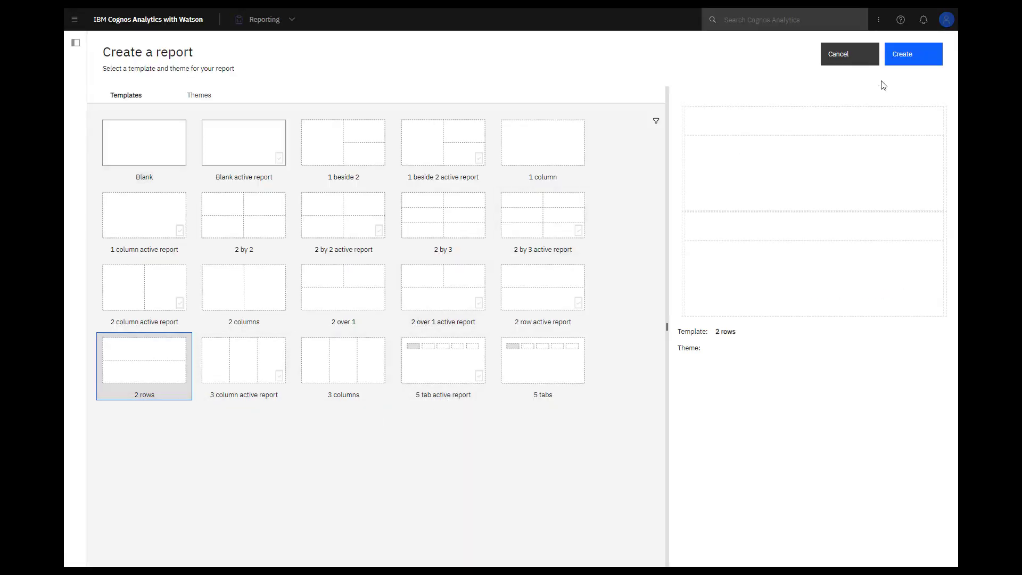
pyautogui.click(904, 54)
# Add the Coffee_chain_2020-2022 data module from My data modules as the report's data source
pyautogui.click(136, 347)
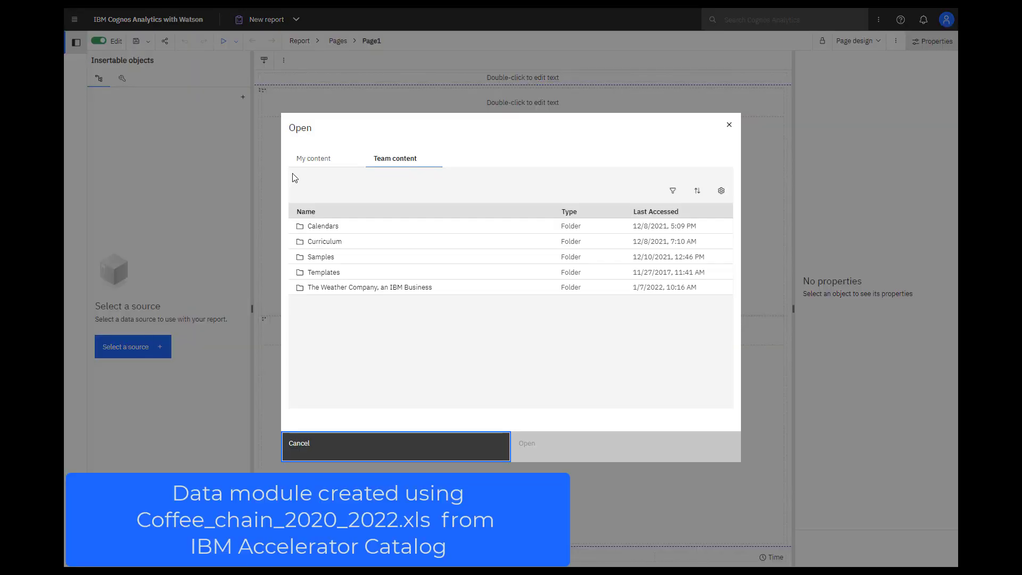
pyautogui.click(314, 158)
pyautogui.click(322, 270)
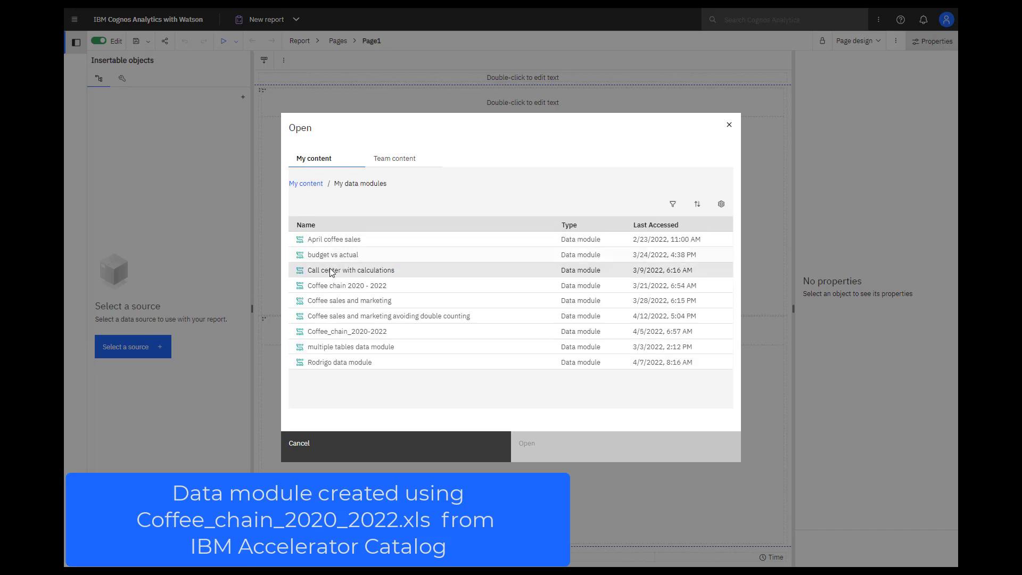
pyautogui.click(337, 335)
pyautogui.click(527, 450)
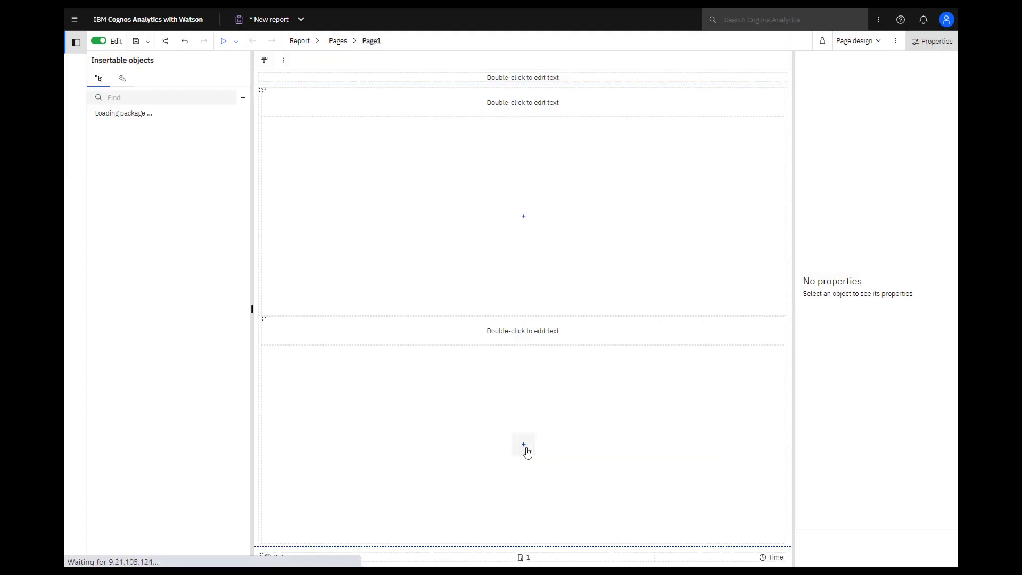
# Add a new query to the report's Queries and open it for editing
pyautogui.click(300, 42)
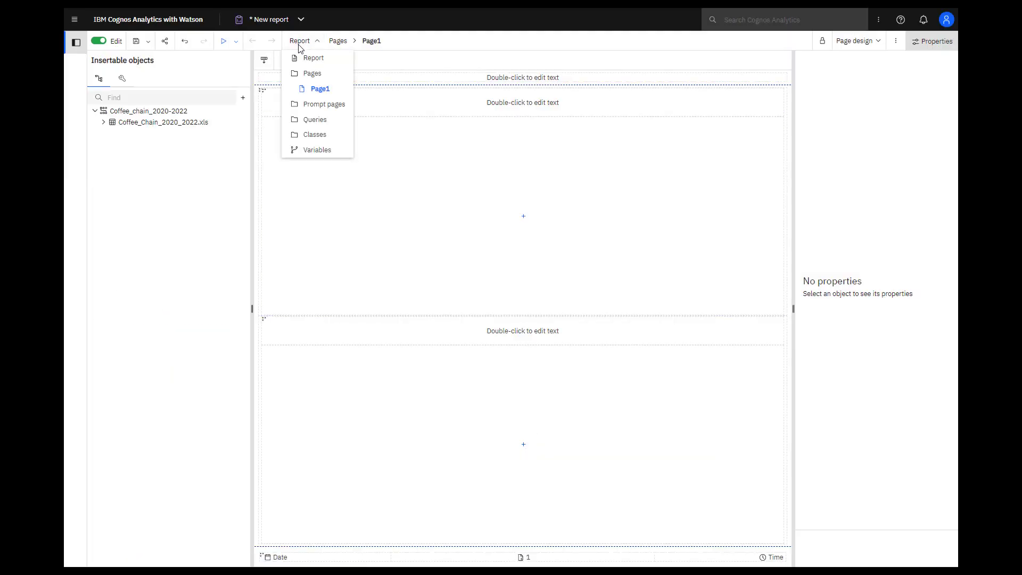
pyautogui.click(314, 119)
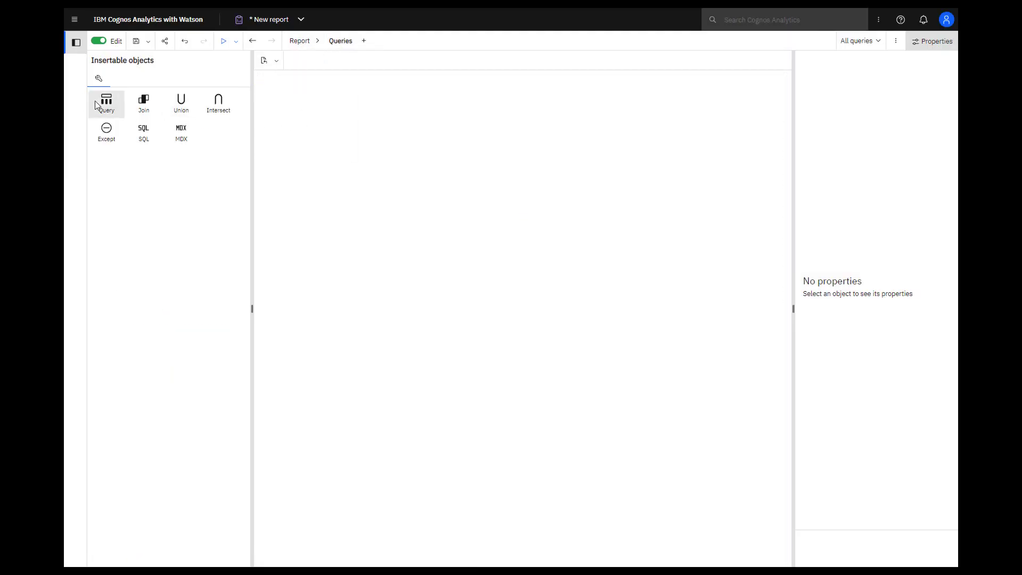
pyautogui.moveTo(94, 100); pyautogui.dragTo(275, 97)
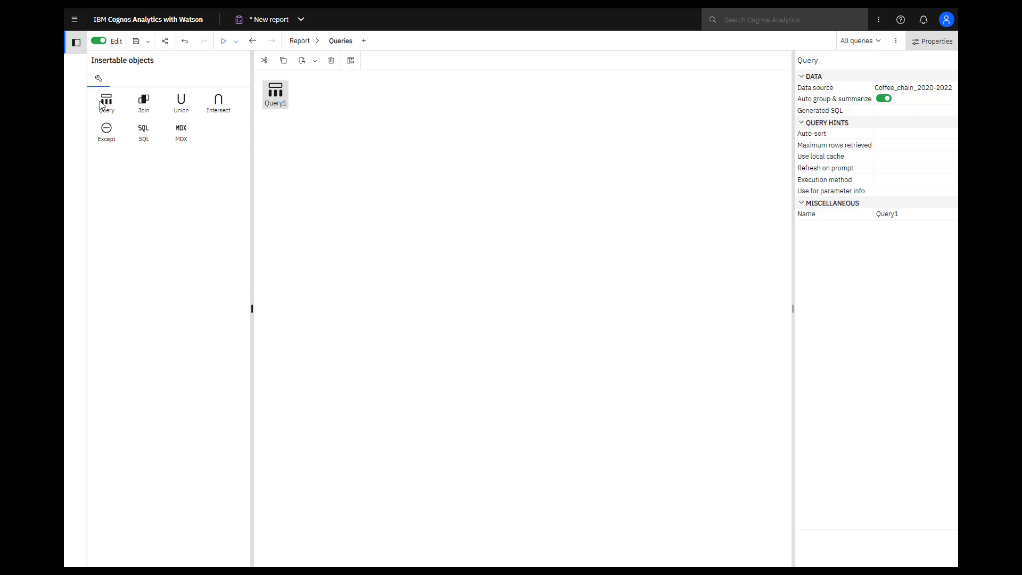
pyautogui.doubleClick(276, 96)
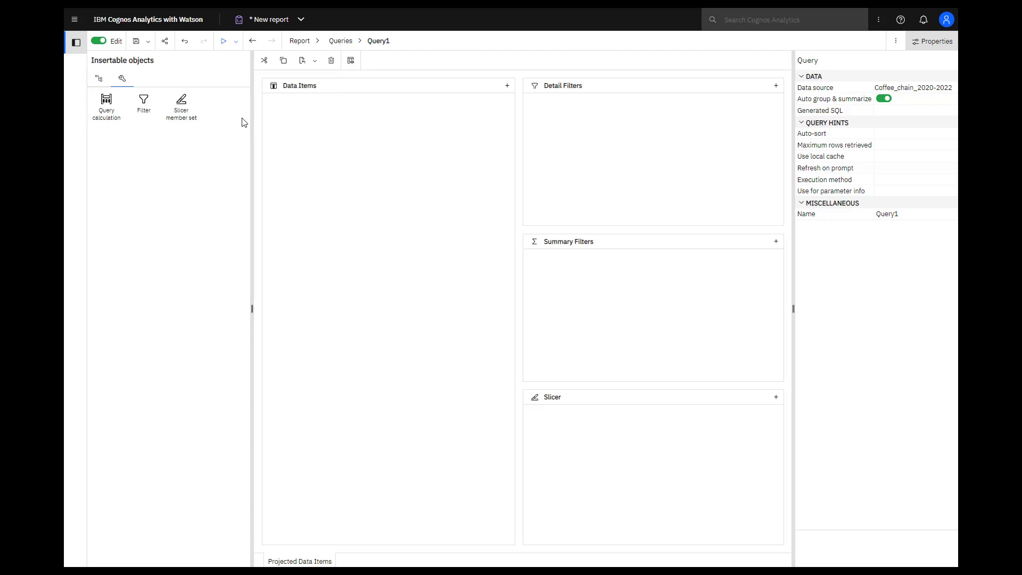
# Add a detail filter to the query that restricts Year to 2022, picking the value from the Year data
pyautogui.click(99, 78)
pyautogui.click(103, 123)
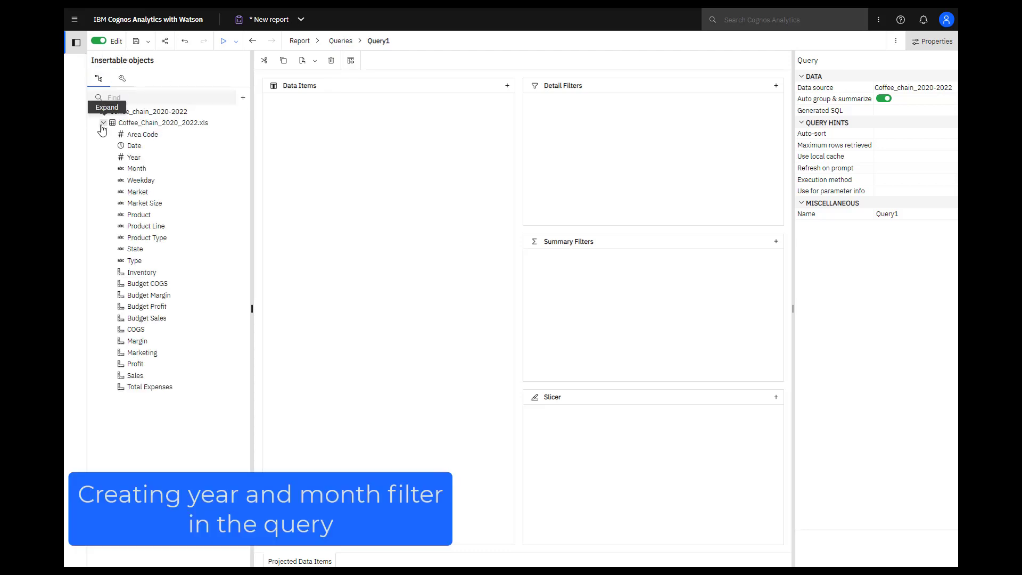
pyautogui.moveTo(133, 157); pyautogui.dragTo(554, 151)
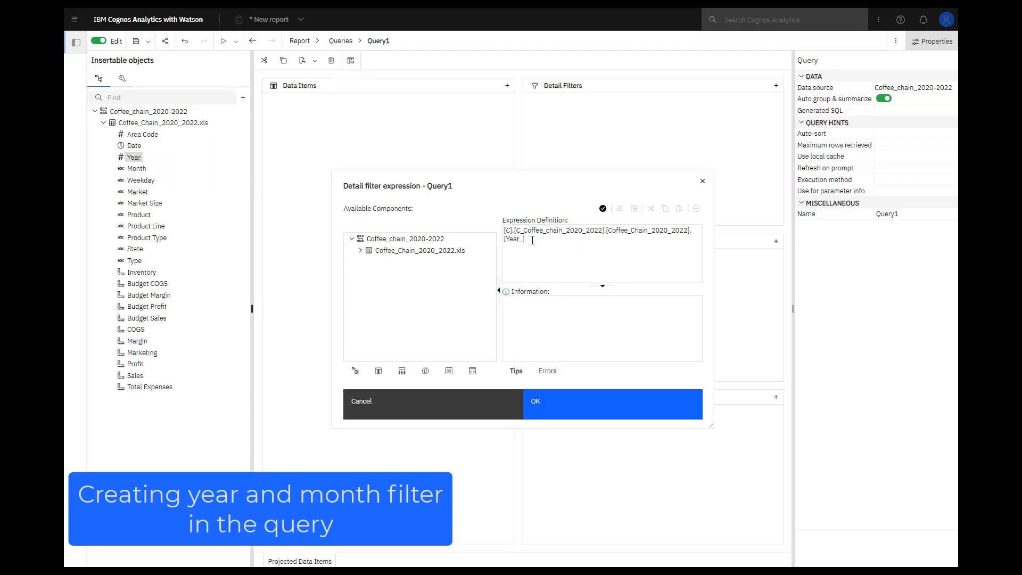
pyautogui.write('=')
pyautogui.click(361, 250)
pyautogui.click(619, 208)
pyautogui.click(477, 292)
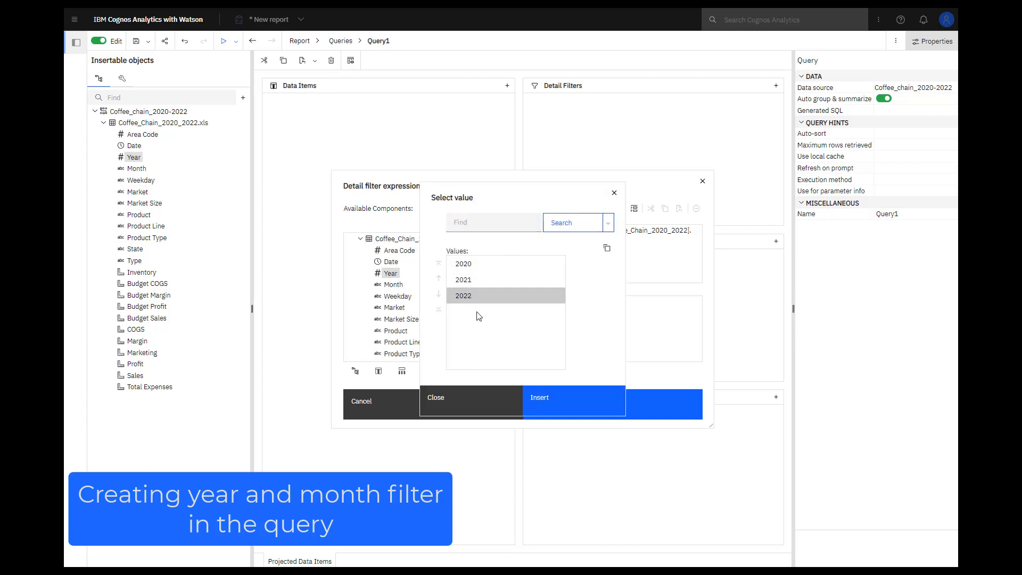
pyautogui.click(543, 401)
pyautogui.click(543, 401)
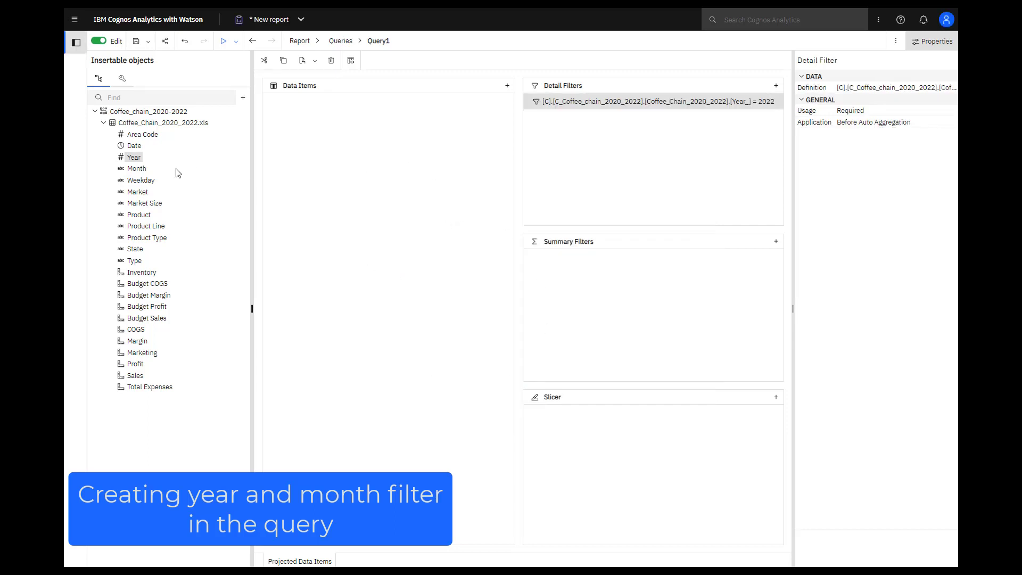
# Add a detail filter that keeps only rows where Month is in February, January and March
pyautogui.moveTo(133, 170); pyautogui.dragTo(532, 156)
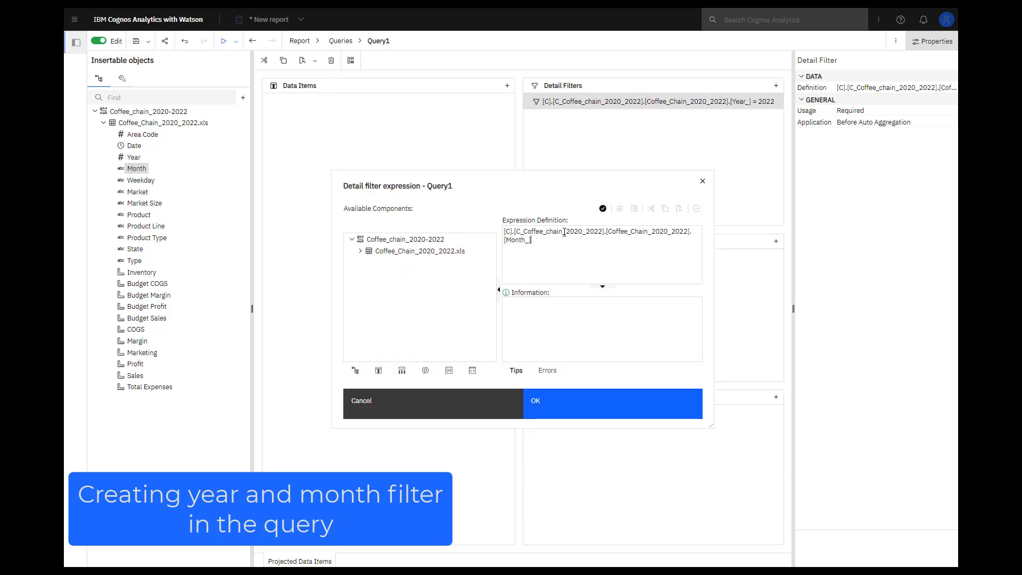
pyautogui.write('in')
pyautogui.click(360, 251)
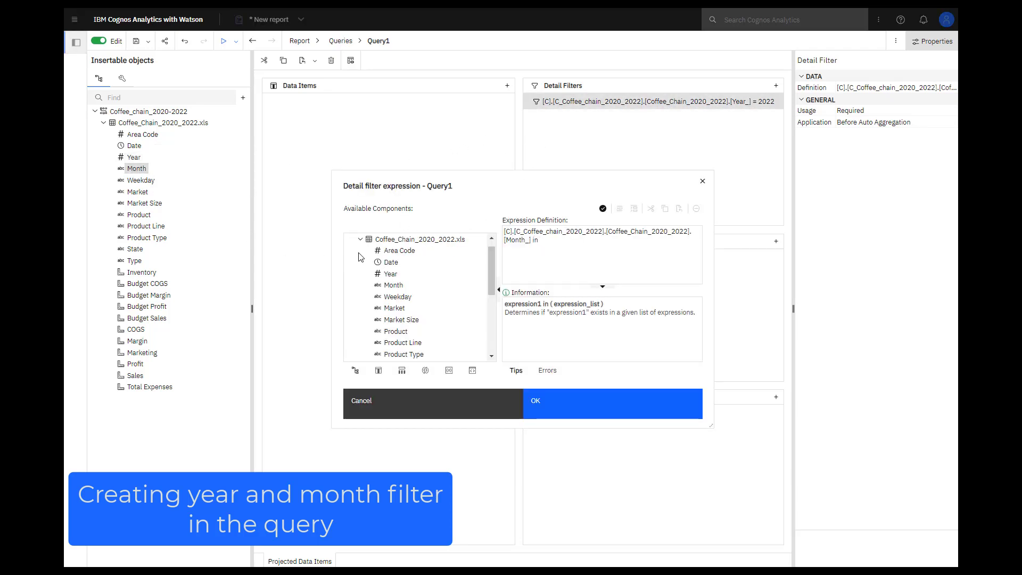
pyautogui.click(634, 209)
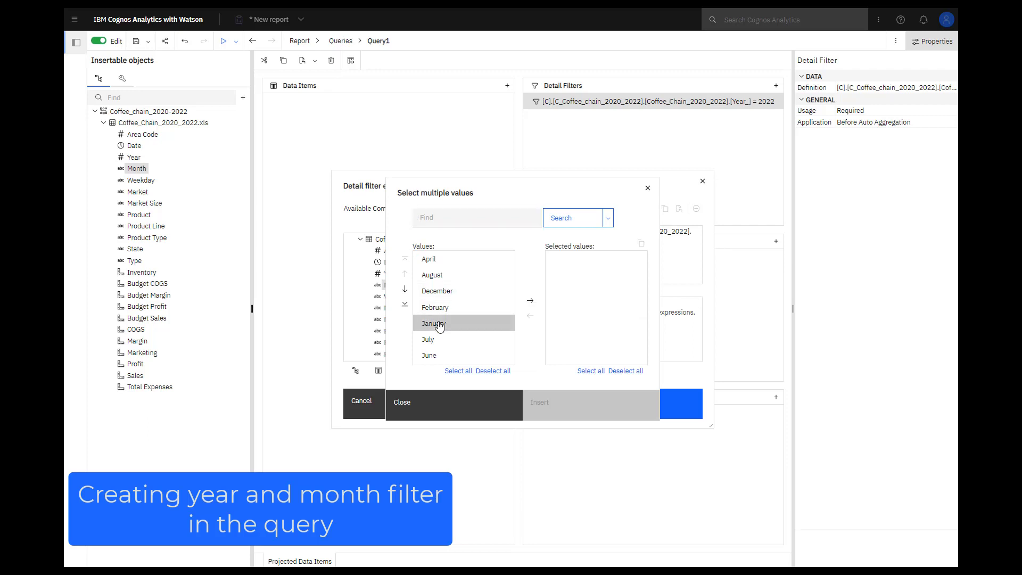
pyautogui.click(442, 307)
pyautogui.click(529, 303)
pyautogui.click(442, 323)
pyautogui.click(529, 304)
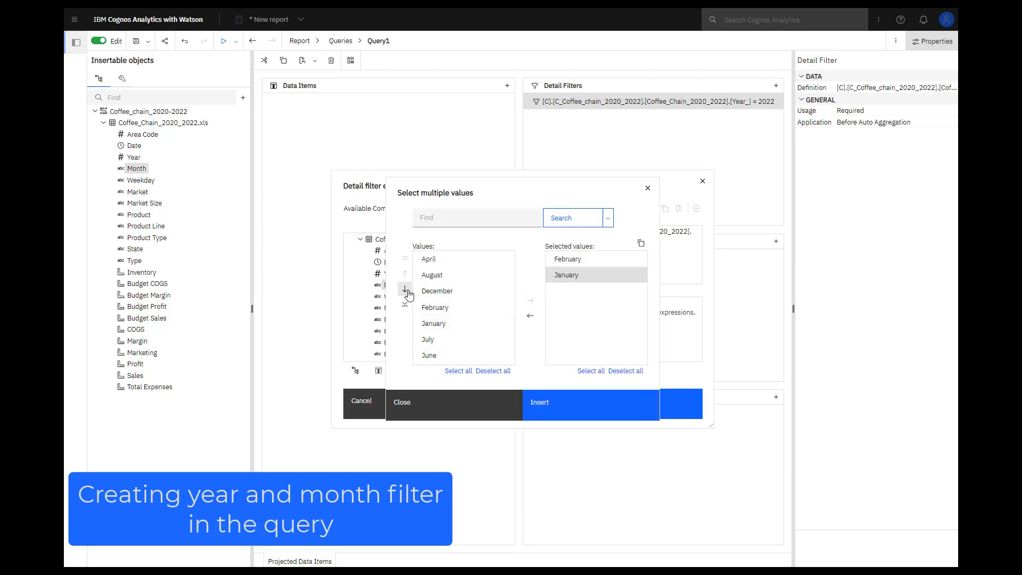
pyautogui.scroll(-3, 438, 330)
pyautogui.click(434, 259)
pyautogui.click(530, 300)
pyautogui.click(570, 411)
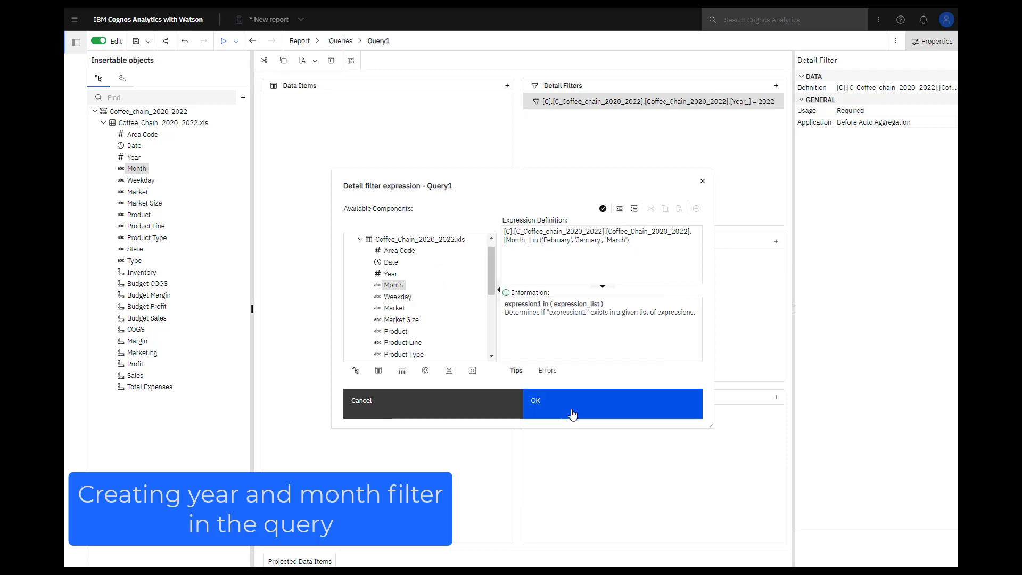
pyautogui.click(546, 411)
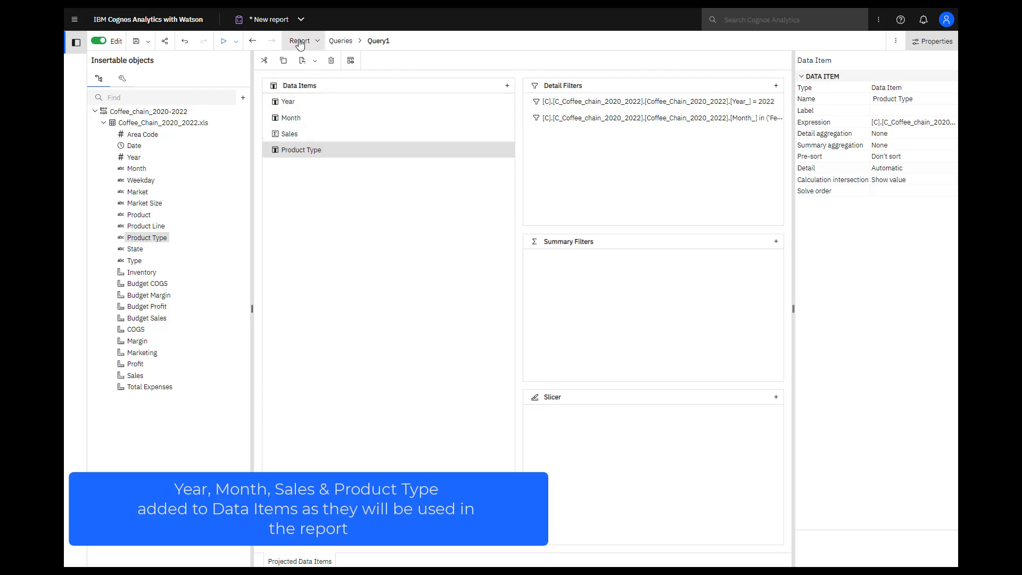
# Return to Page1 and insert a clustered column visualization in the upper row
pyautogui.click(299, 41)
pyautogui.click(313, 89)
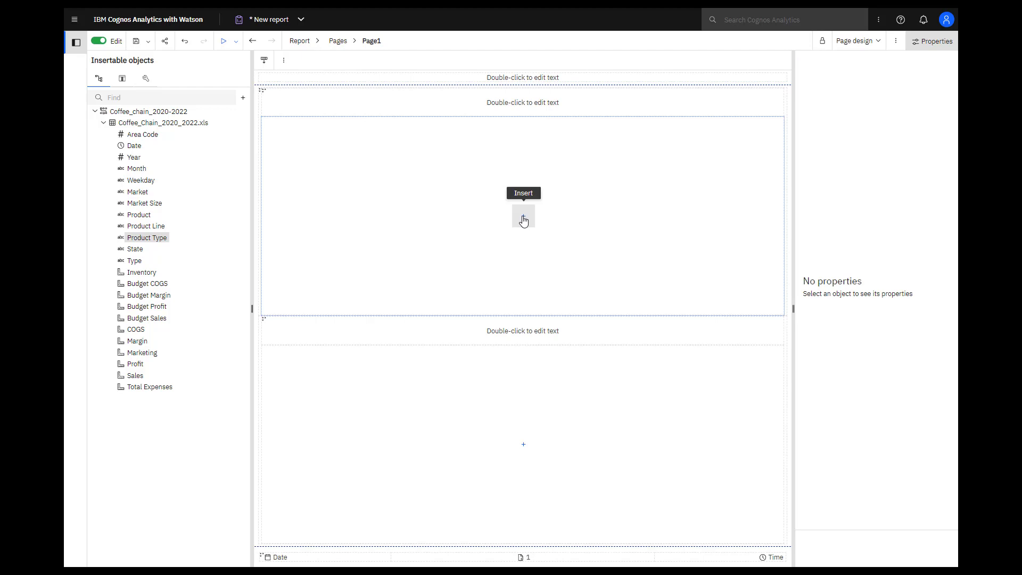
pyautogui.click(524, 220)
pyautogui.click(549, 316)
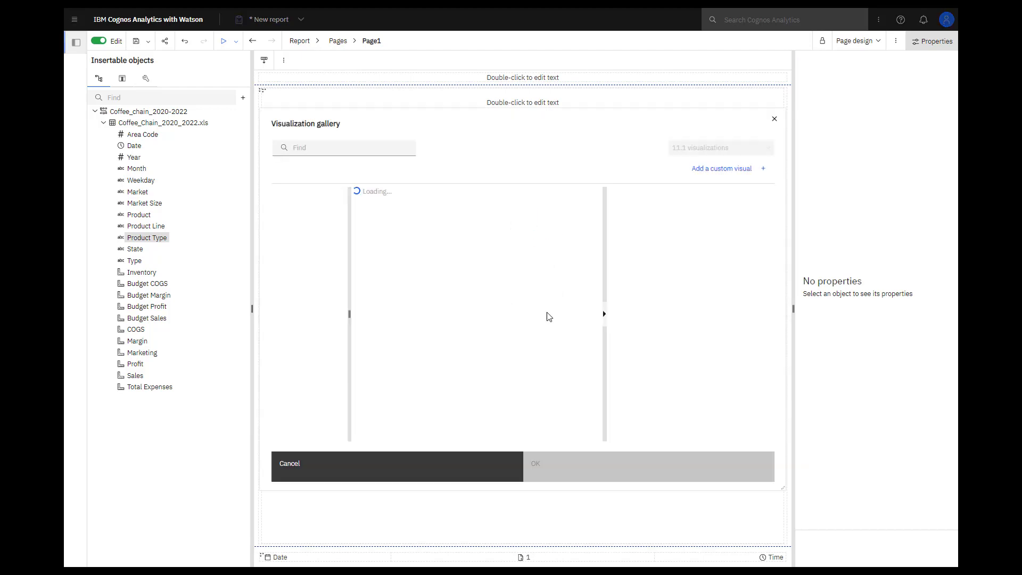
pyautogui.click(449, 269)
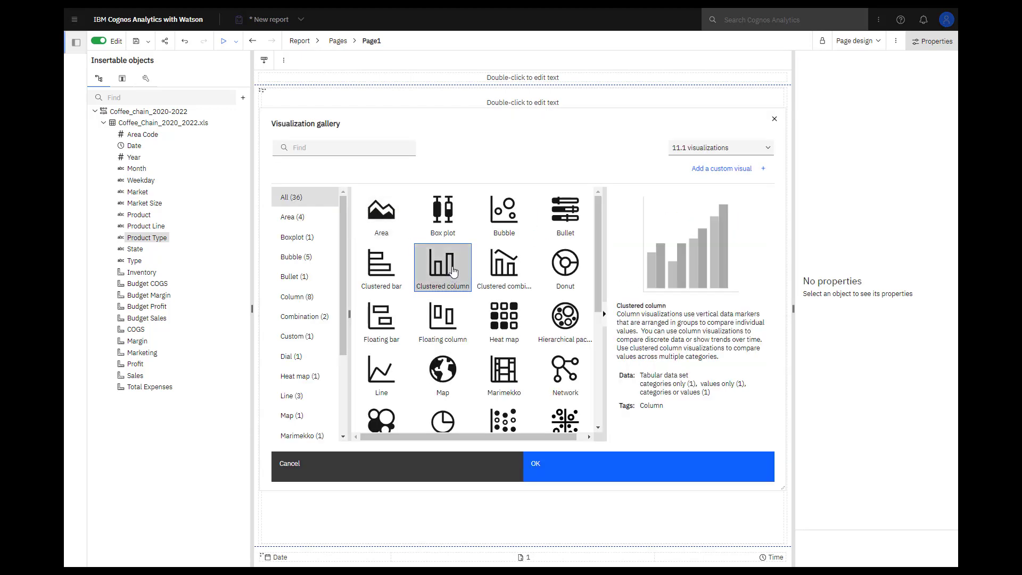
pyautogui.click(559, 478)
# Assign Query1's Product Type to the chart's bars and Sales to its length, and show the page in preview mode
pyautogui.click(122, 80)
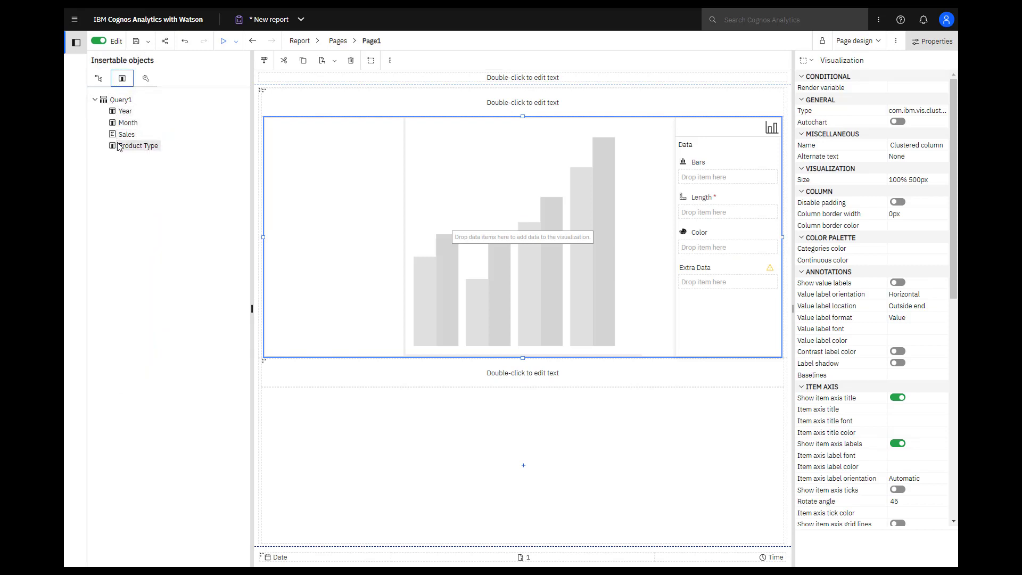
pyautogui.moveTo(119, 147); pyautogui.dragTo(694, 178)
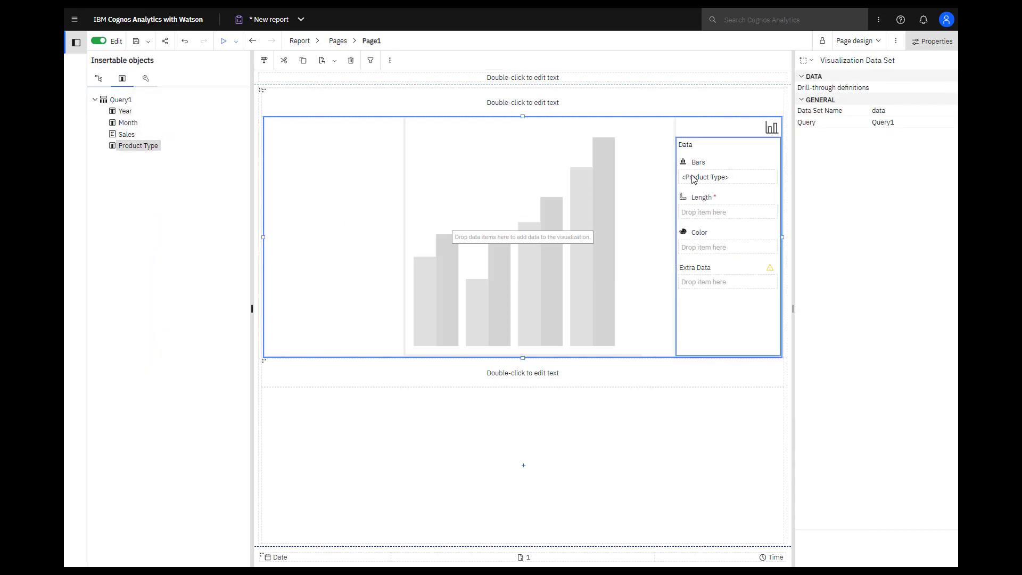
pyautogui.moveTo(126, 140); pyautogui.dragTo(723, 218)
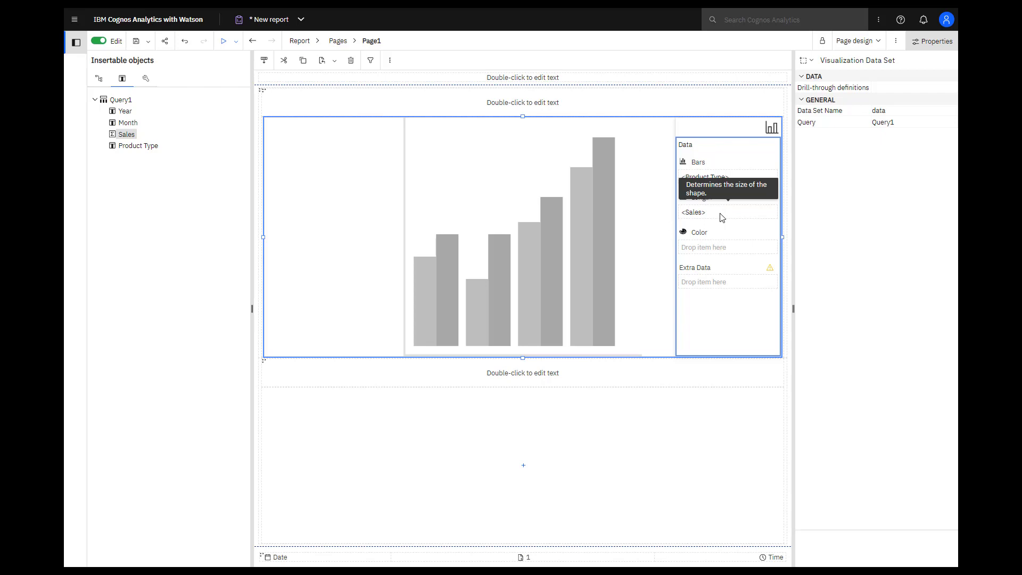
pyautogui.click(877, 42)
pyautogui.click(875, 74)
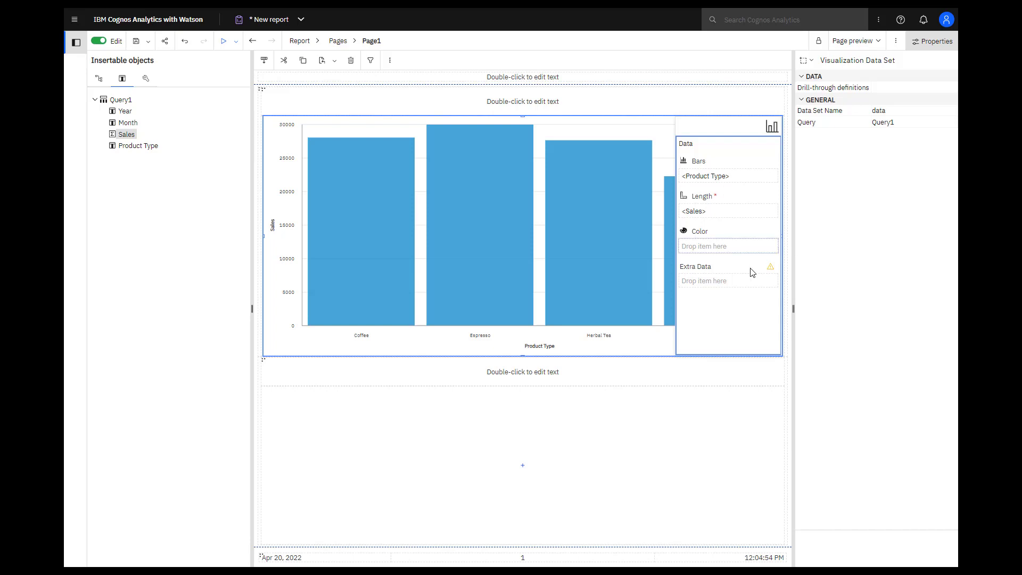
# Insert a crosstab named Crosstab1 in the lower row, based on the existing Query1
pyautogui.click(523, 469)
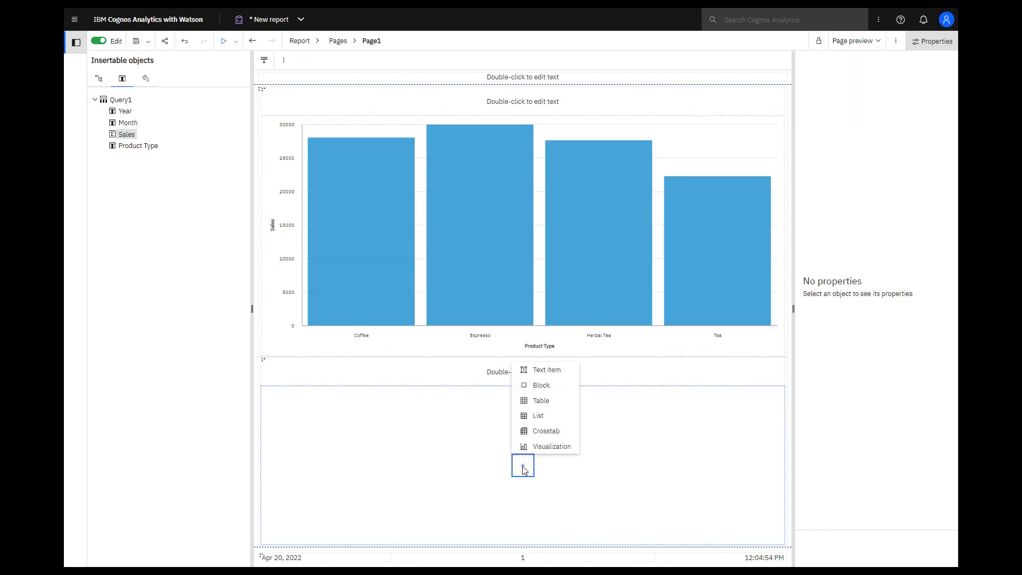
pyautogui.click(538, 432)
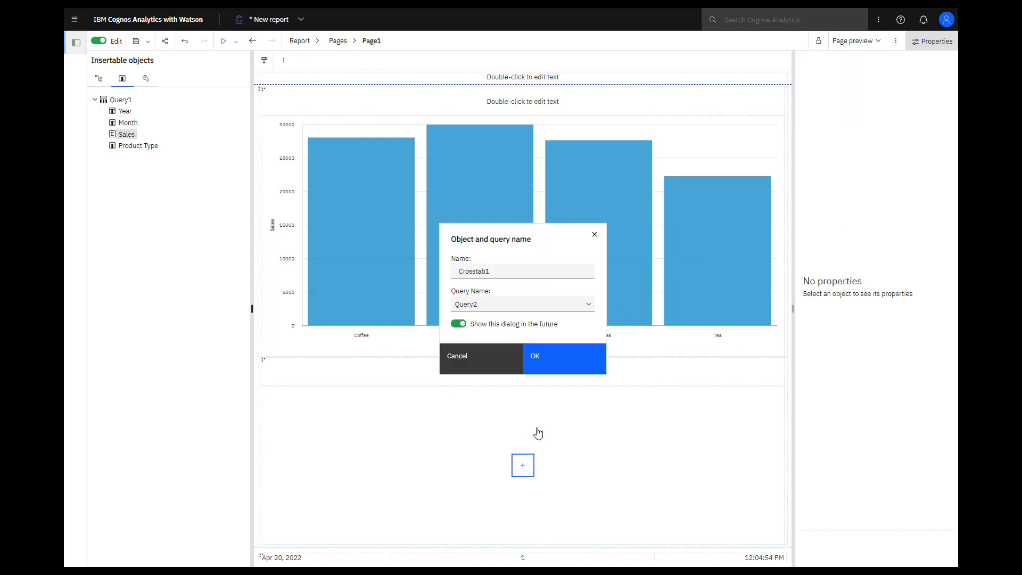
pyautogui.click(588, 306)
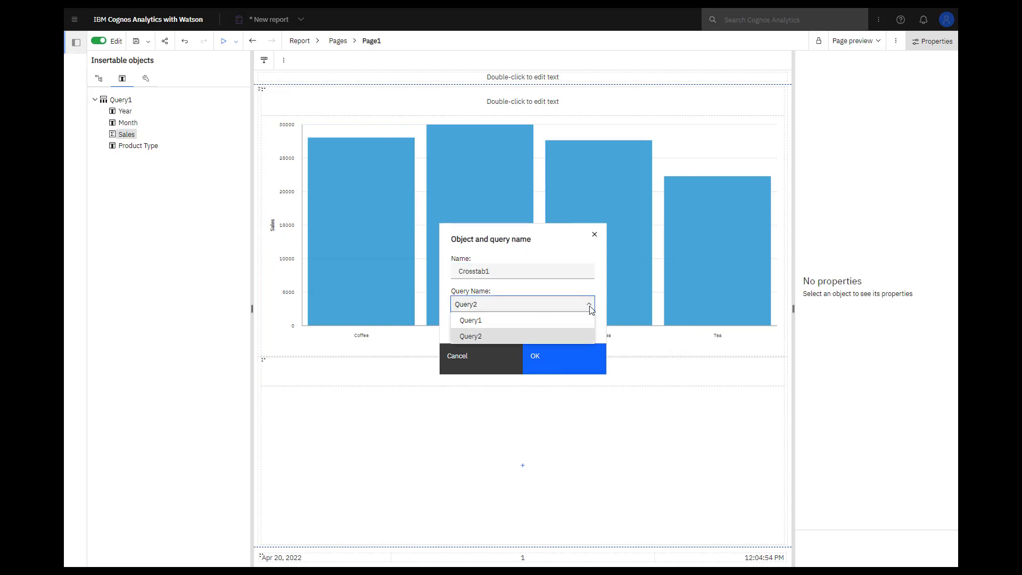
pyautogui.click(539, 320)
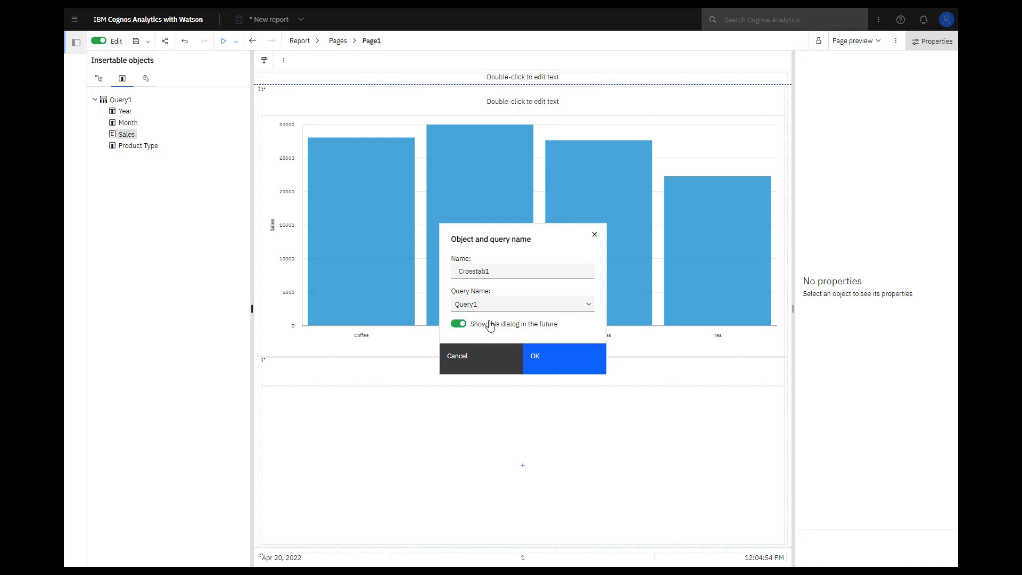
pyautogui.click(535, 355)
# Fill the crosstab from Query1 with Sales as the measure, Month as columns and Product Type as rows
pyautogui.click(123, 80)
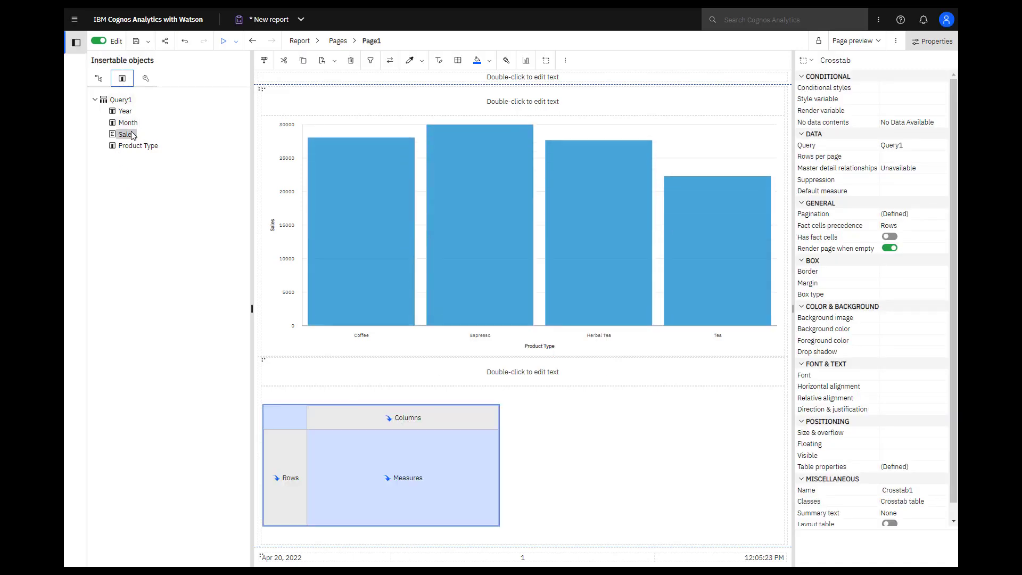
pyautogui.moveTo(132, 135); pyautogui.dragTo(348, 479)
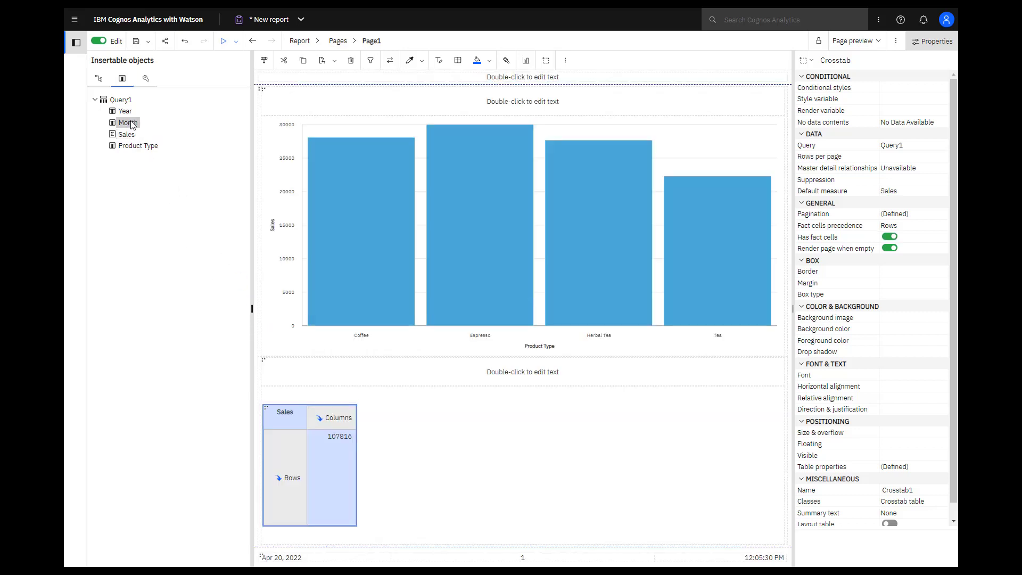
pyautogui.moveTo(133, 125); pyautogui.dragTo(328, 420)
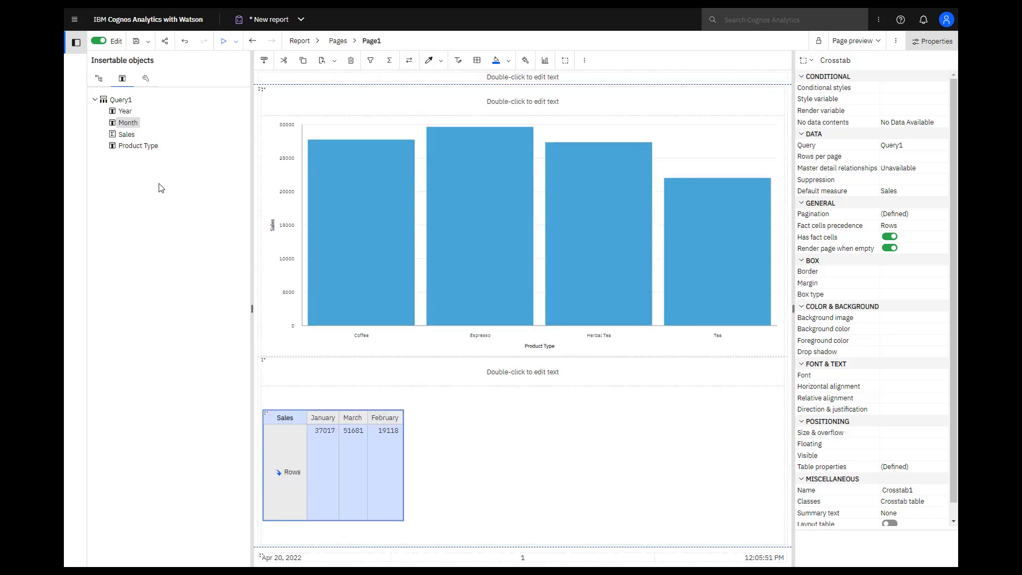
pyautogui.moveTo(134, 146); pyautogui.dragTo(248, 419)
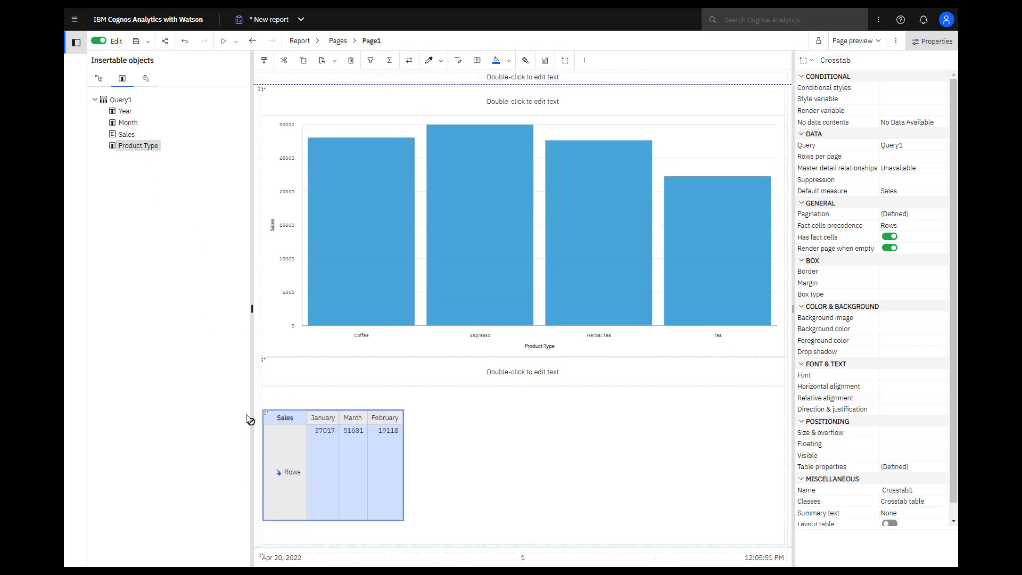
pyautogui.moveTo(278, 452); pyautogui.dragTo(282, 455)
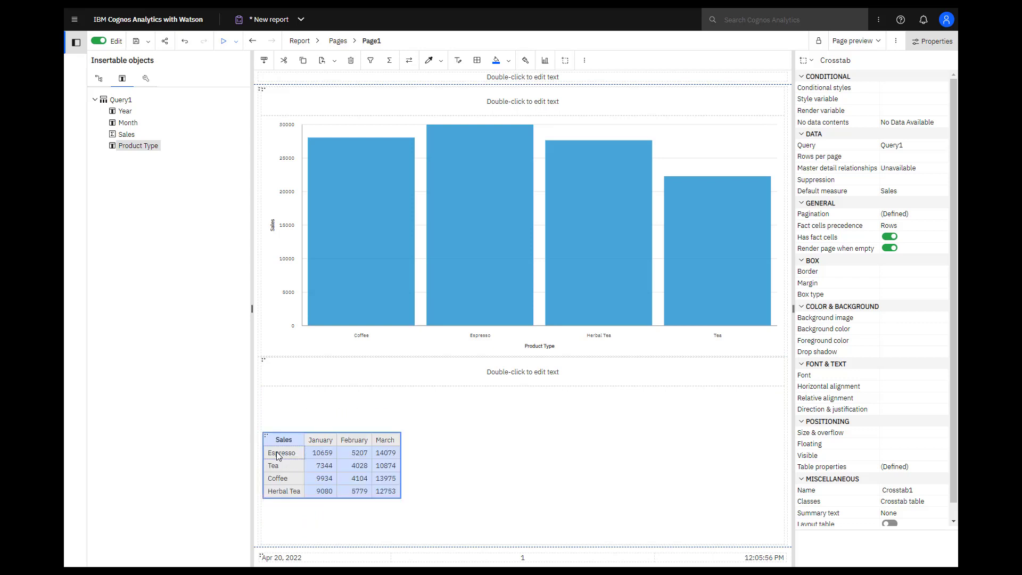
# Nest Market from the Coffee_Chain_2020_2022.xls source data inside the Product Type rows of the crosstab
pyautogui.click(98, 79)
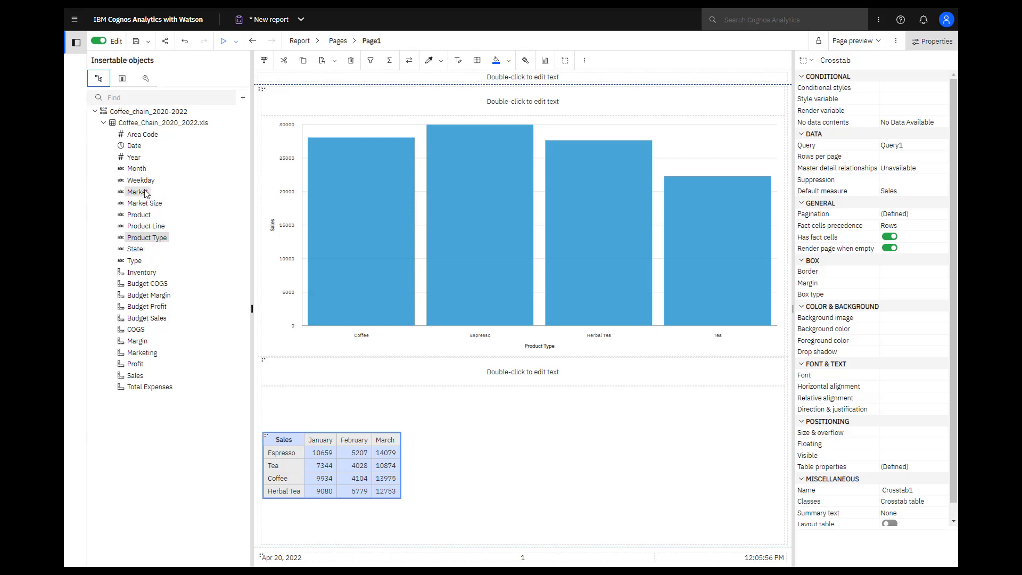
pyautogui.moveTo(144, 192); pyautogui.dragTo(304, 478)
# Add a Total summary across the crosstab's Month columns and another Total for the Market rows within each Product Type
pyautogui.click(397, 394)
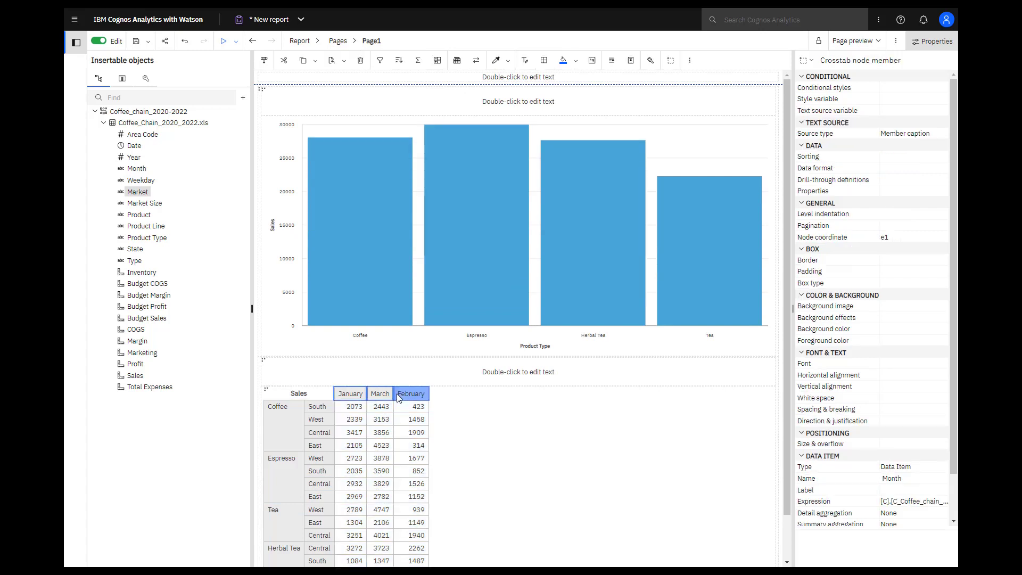
pyautogui.click(419, 59)
pyautogui.click(433, 94)
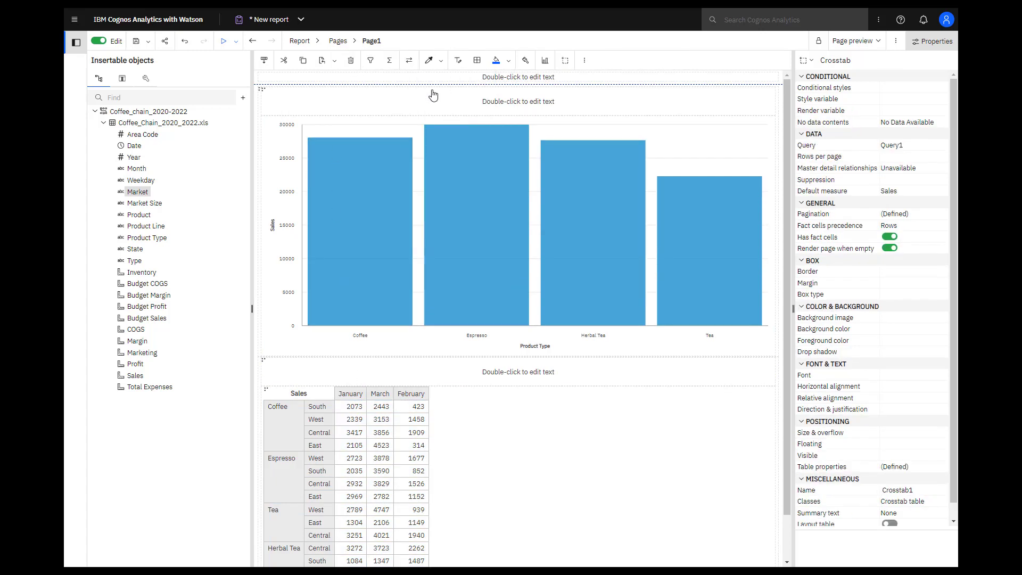
pyautogui.click(316, 446)
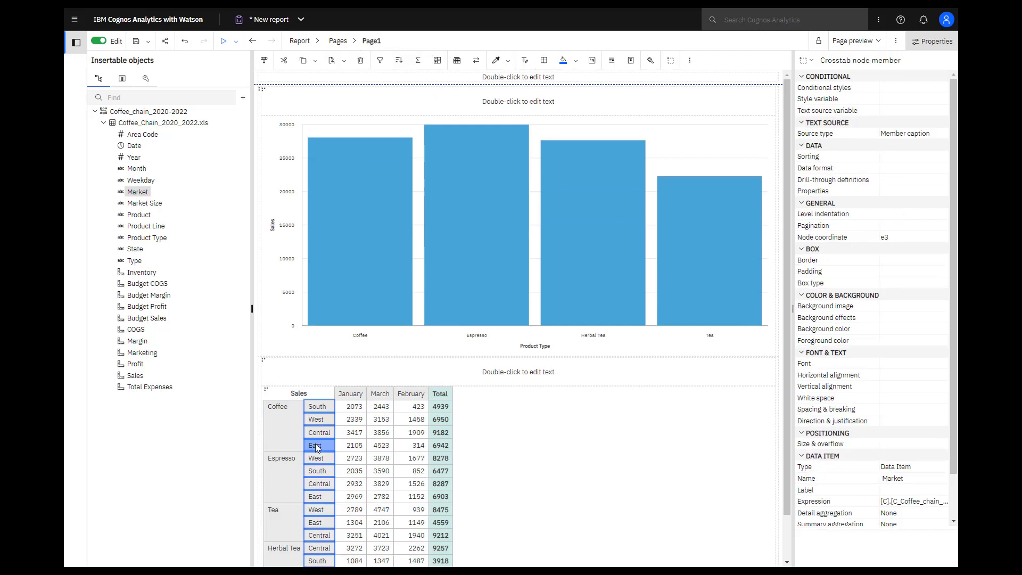
pyautogui.click(418, 61)
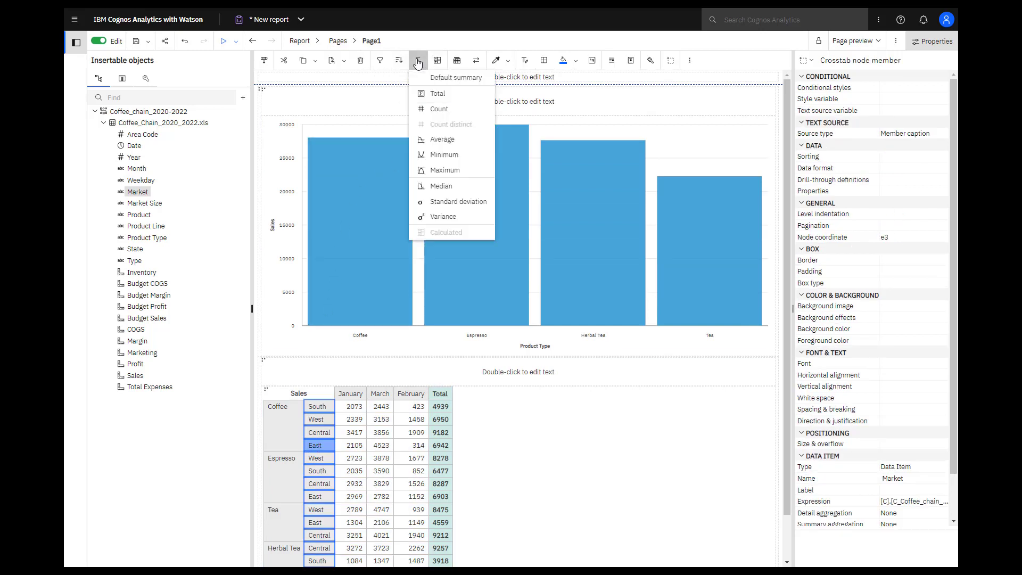
pyautogui.click(432, 92)
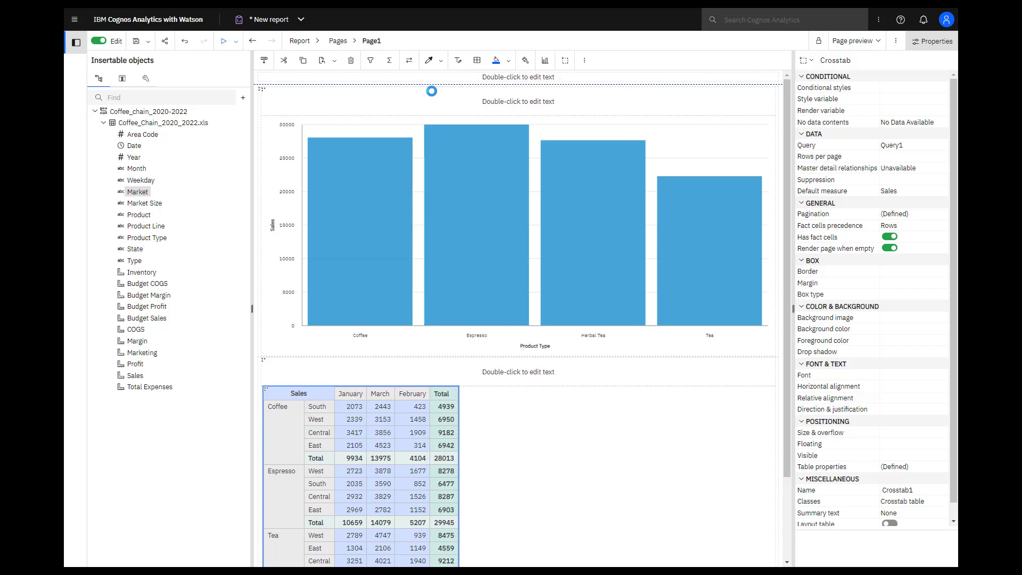
pyautogui.moveTo(377, 198)
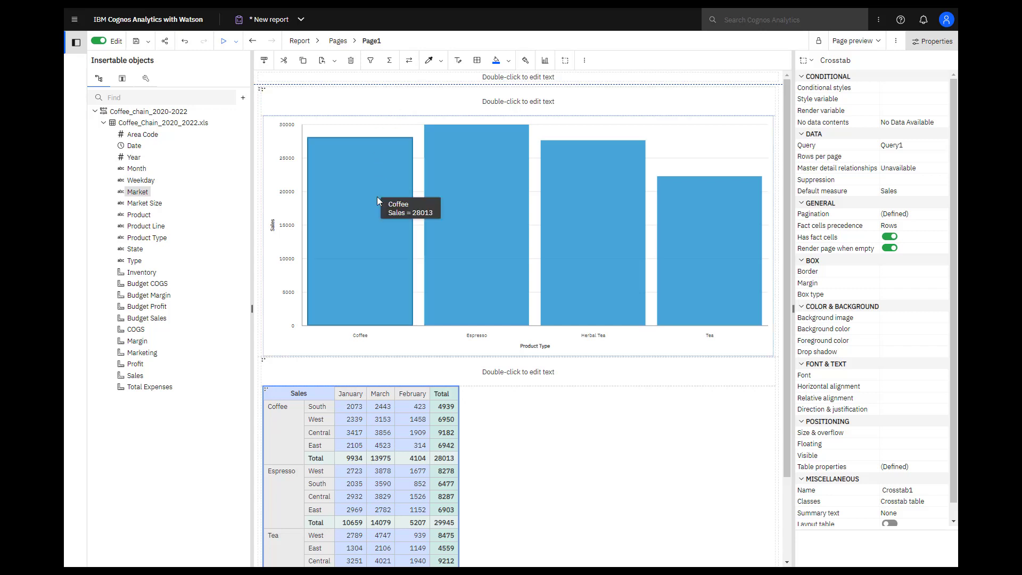